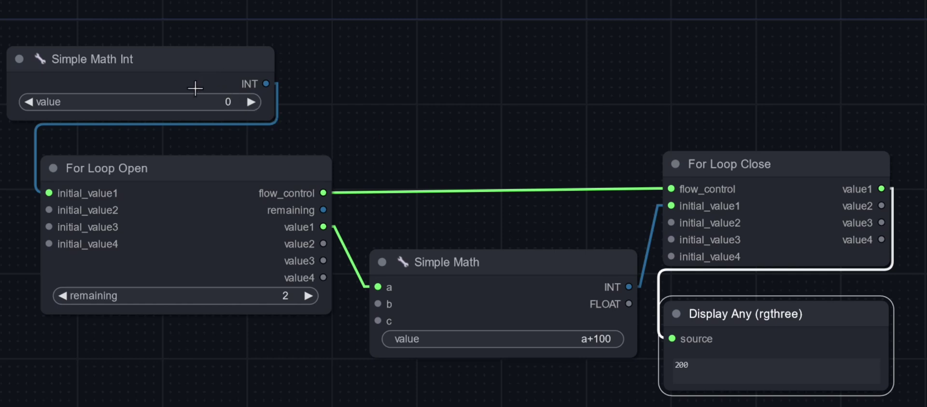
- Inspect the Simple Math Int, For Loop Open, For Loop Close and Display Any nodes
{"action": "left_click", "coordinate": [148, 63]}
{"action": "left_click", "coordinate": [138, 161]}
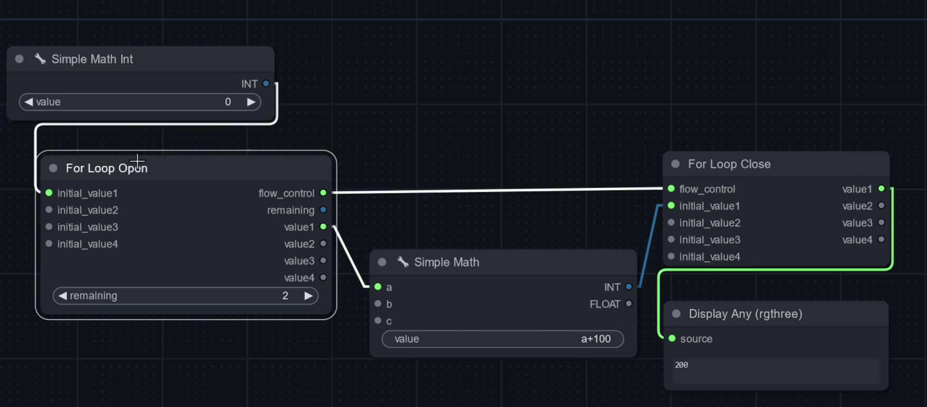
{"action": "left_click", "coordinate": [727, 164]}
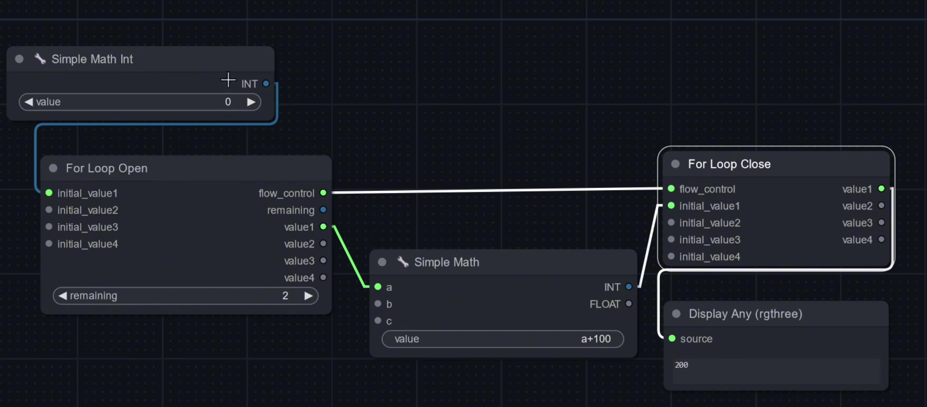
{"action": "left_click", "coordinate": [212, 68]}
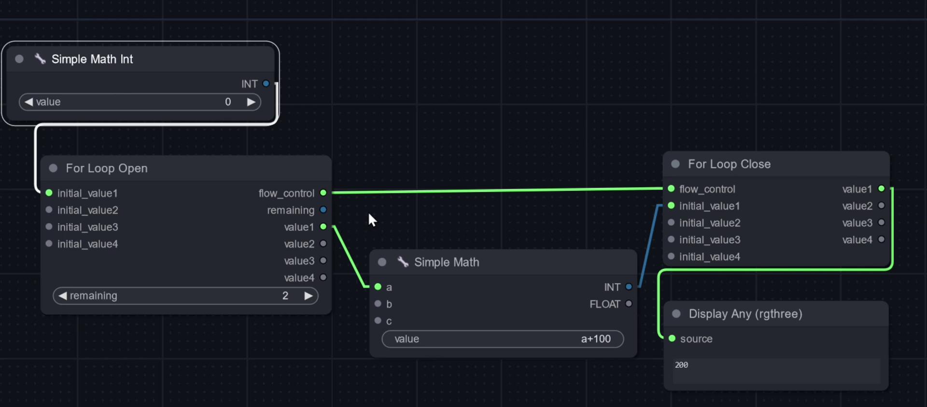
{"action": "left_click", "coordinate": [706, 366]}
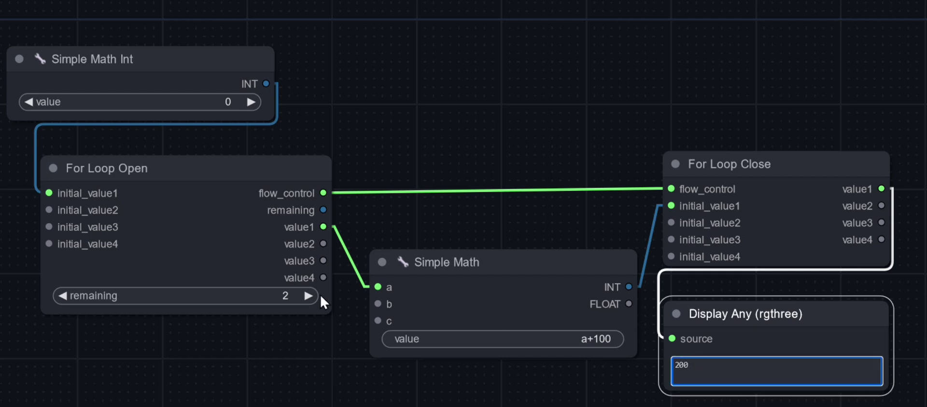
- Adjust For Loop Open's remaining count, first lowering it from 2 to 1
{"action": "left_click", "coordinate": [62, 296]}
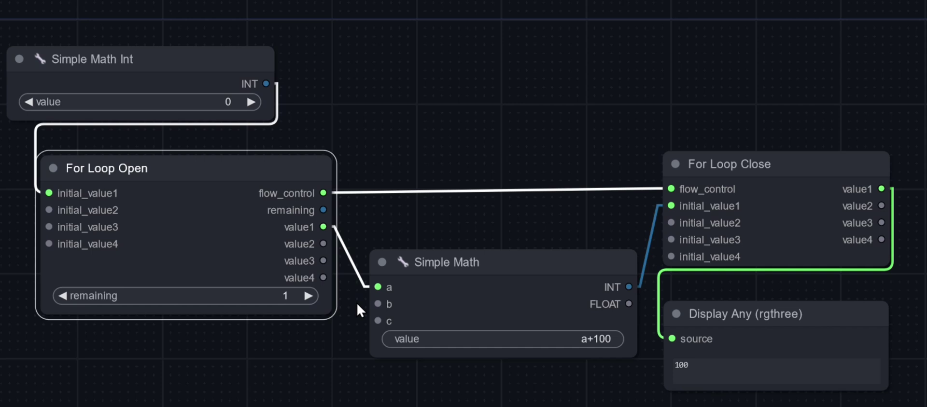
{"action": "left_click", "coordinate": [308, 296]}
{"action": "left_click", "coordinate": [308, 295]}
{"action": "left_click", "coordinate": [308, 295]}
{"action": "left_click", "coordinate": [308, 296]}
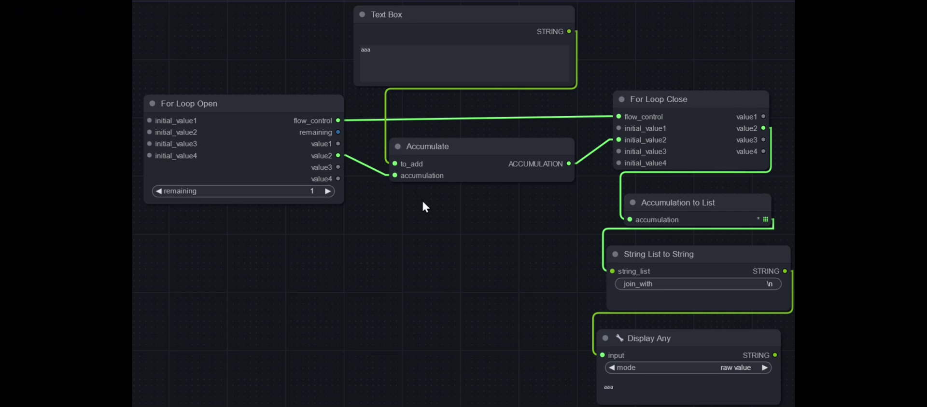
- Connect For Loop Open's value2 output to Accumulate's accumulation input
{"action": "left_click", "coordinate": [427, 149]}
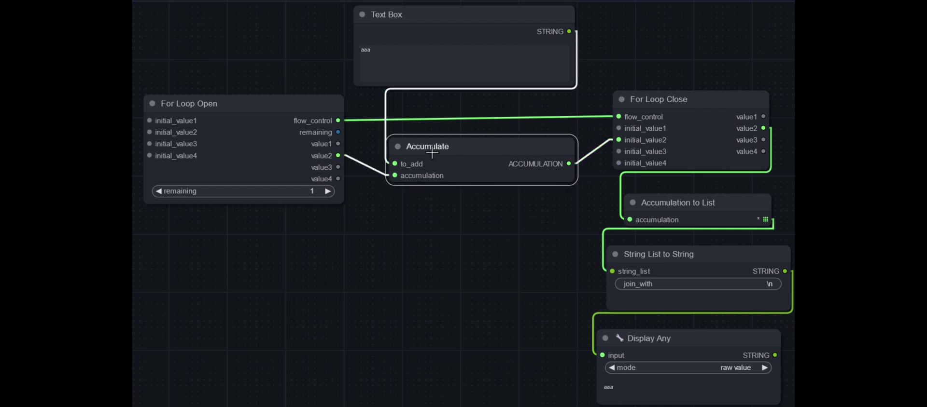
{"action": "left_click", "coordinate": [425, 196]}
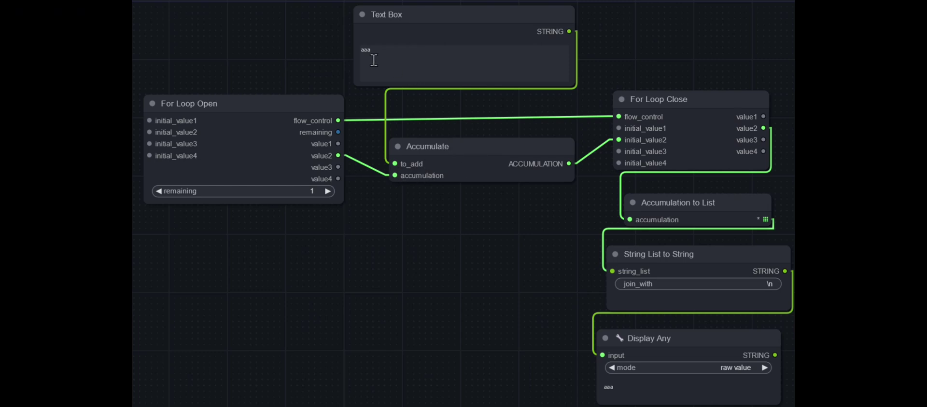
{"action": "left_click", "coordinate": [400, 26]}
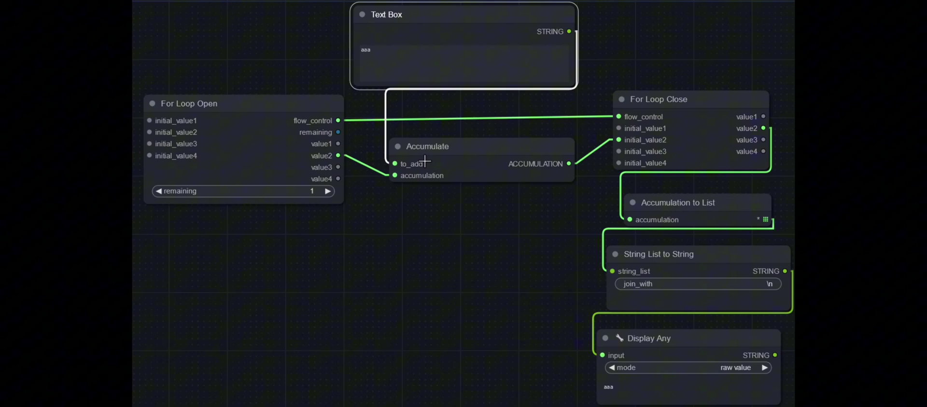
{"action": "left_click", "coordinate": [419, 206]}
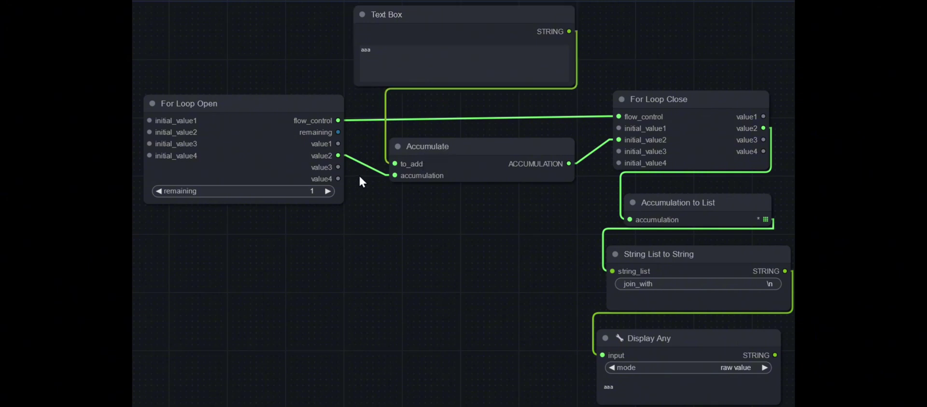
{"action": "left_click_drag", "start_coordinate": [341, 154], "coordinate": [338, 155]}
- Review the For Loop Open and For Loop Close nodes of the accumulate loop
{"action": "left_click", "coordinate": [276, 104]}
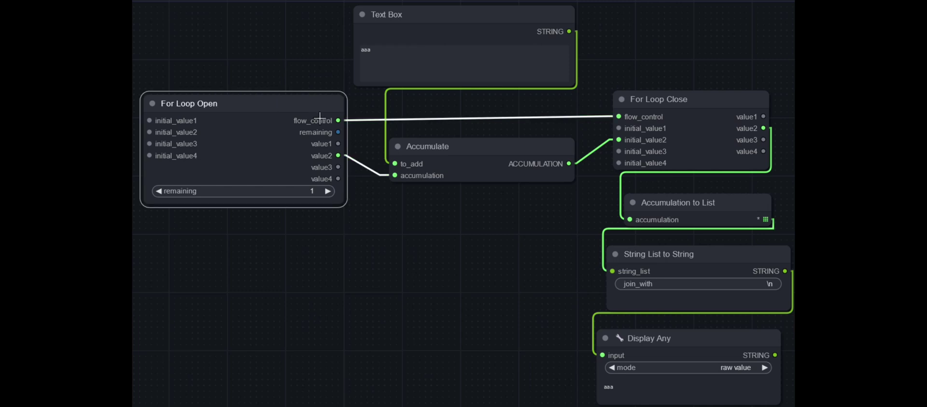
{"action": "left_click", "coordinate": [643, 99]}
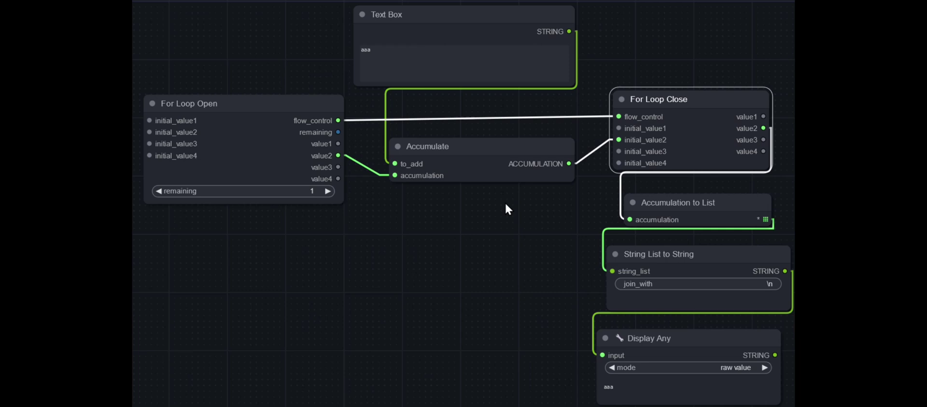
{"action": "left_click", "coordinate": [498, 224]}
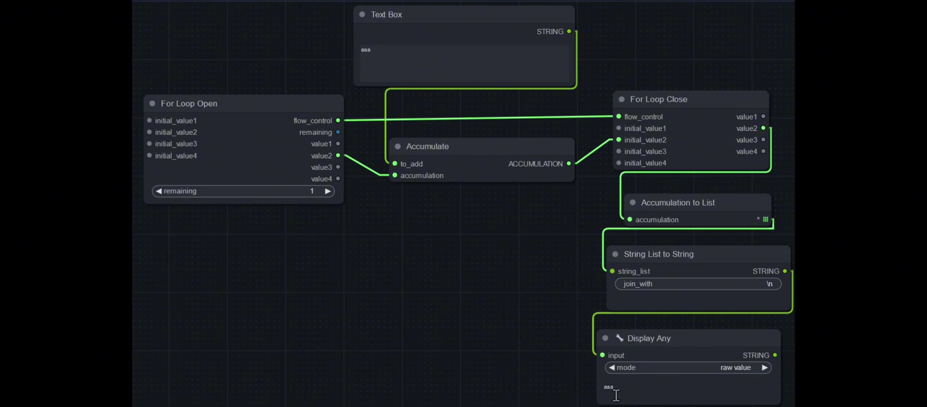
- Raise remaining to 3 and enlarge Display Any to show all three 'aaa' lines
{"action": "left_click", "coordinate": [327, 191]}
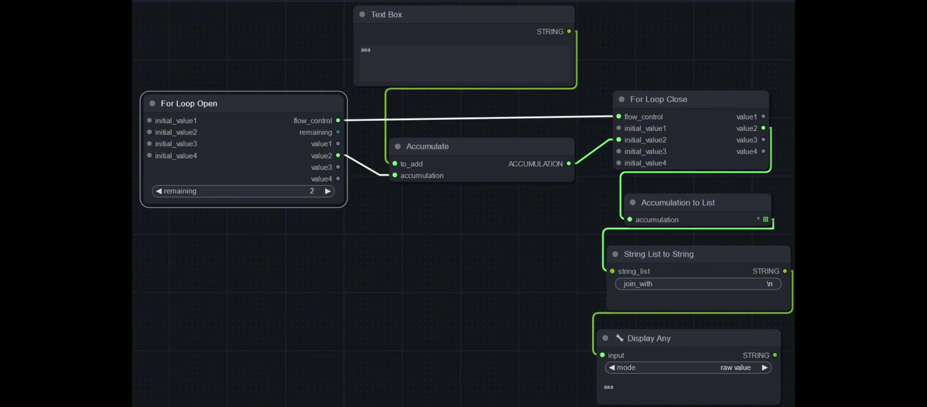
{"action": "left_click", "coordinate": [328, 191]}
{"action": "left_click_drag", "start_coordinate": [684, 335], "coordinate": [689, 326]}
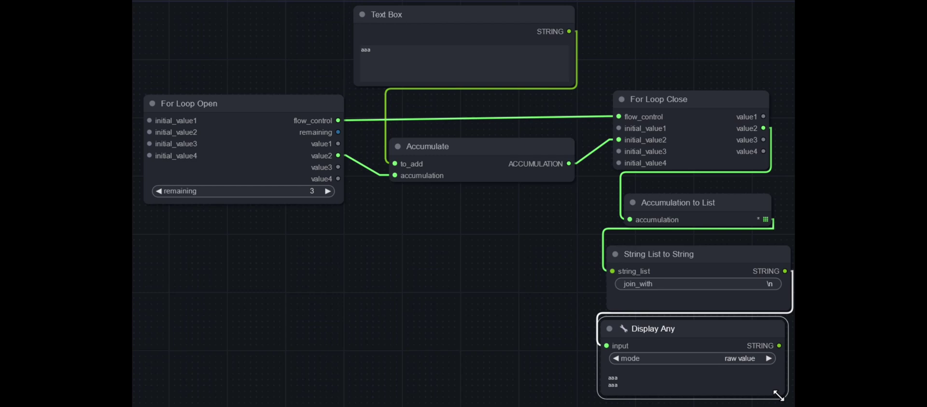
{"action": "left_click_drag", "start_coordinate": [780, 402], "coordinate": [776, 406]}
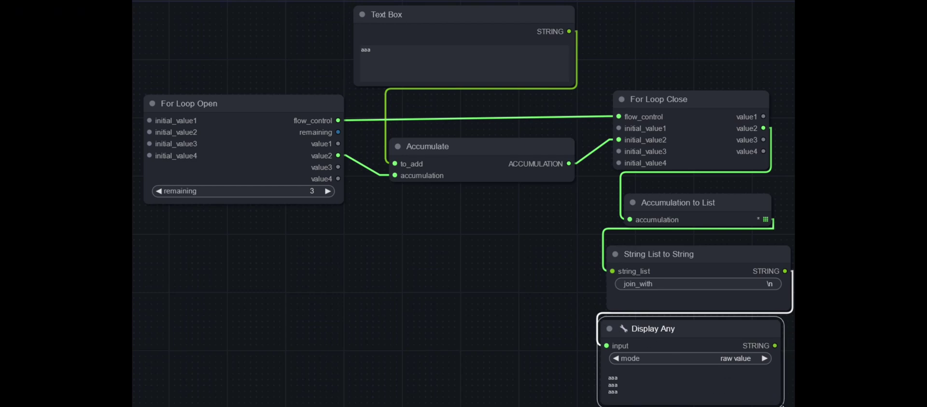
{"action": "left_click_drag", "start_coordinate": [777, 403], "coordinate": [780, 404]}
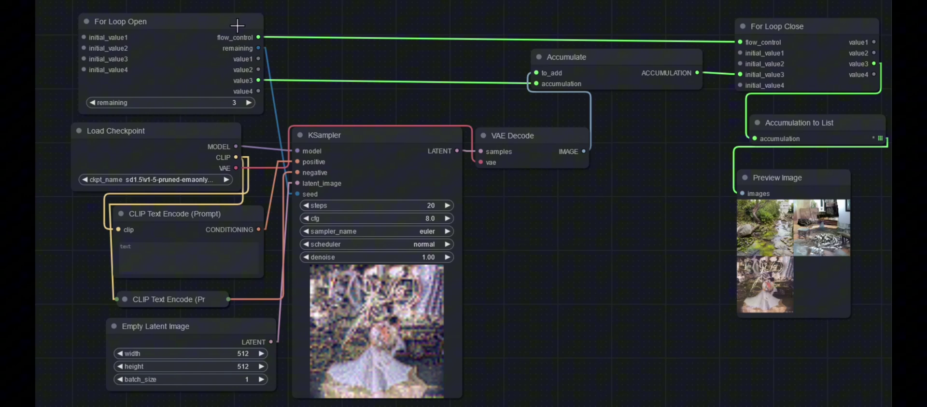
- Walk through the image loop's For Loop Open, For Loop Close and Accumulation to List nodes
{"action": "left_click", "coordinate": [208, 23]}
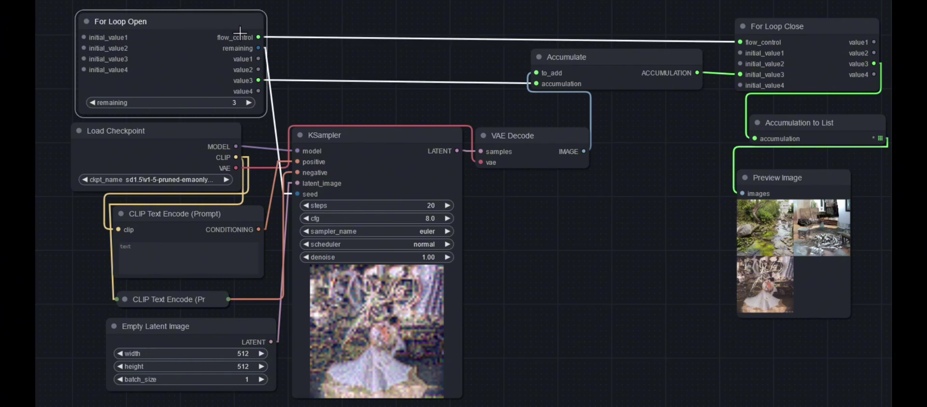
{"action": "left_click", "coordinate": [814, 34]}
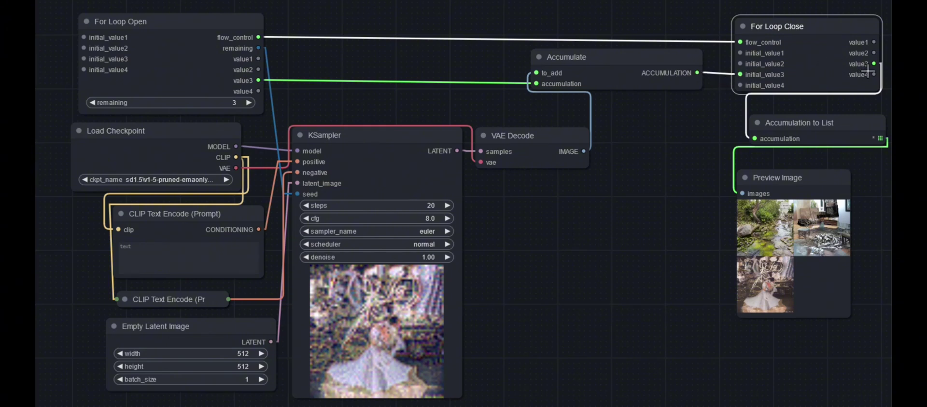
{"action": "left_click", "coordinate": [806, 123]}
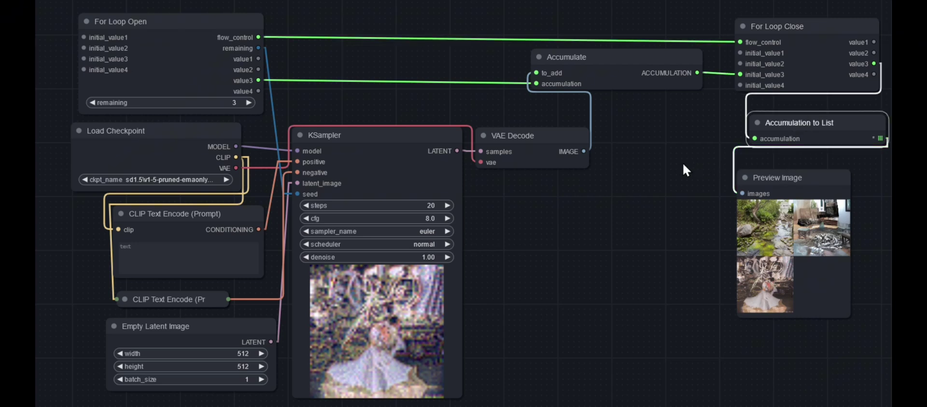
{"action": "left_click", "coordinate": [700, 174]}
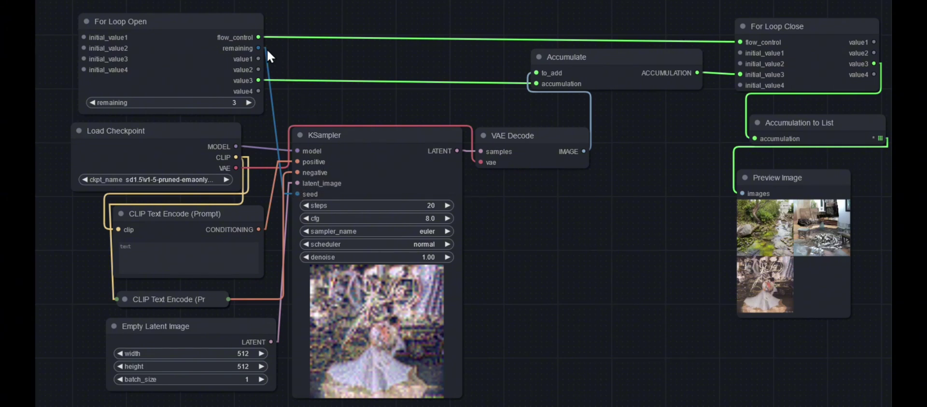
- Feed remaining into KSampler's seed, browse the three previews, and raise remaining to 5
{"action": "left_click_drag", "start_coordinate": [264, 48], "coordinate": [260, 49]}
{"action": "left_click", "coordinate": [774, 237]}
{"action": "left_click", "coordinate": [837, 306]}
{"action": "left_click", "coordinate": [838, 306]}
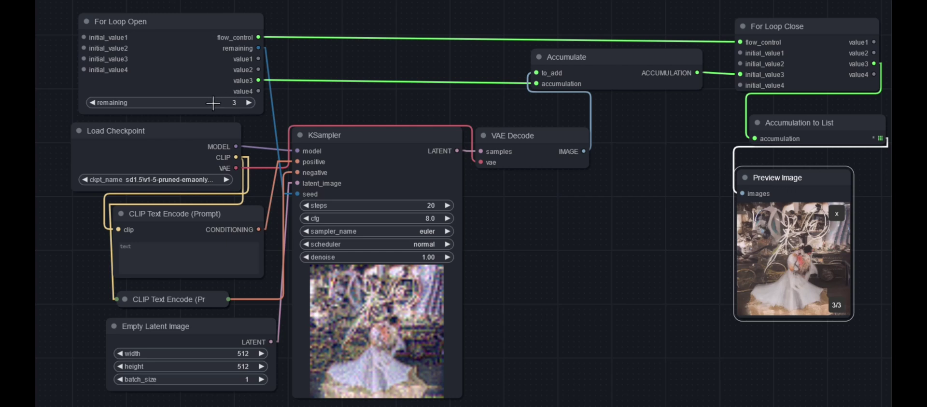
{"action": "left_click", "coordinate": [249, 103]}
{"action": "left_click", "coordinate": [249, 103]}
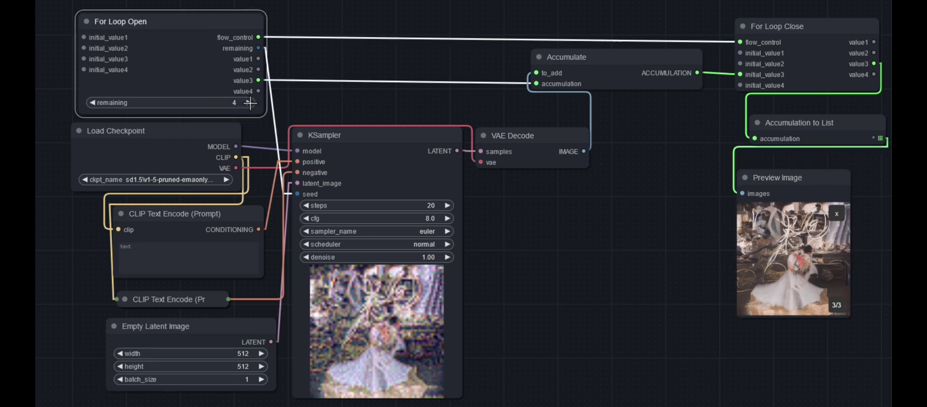